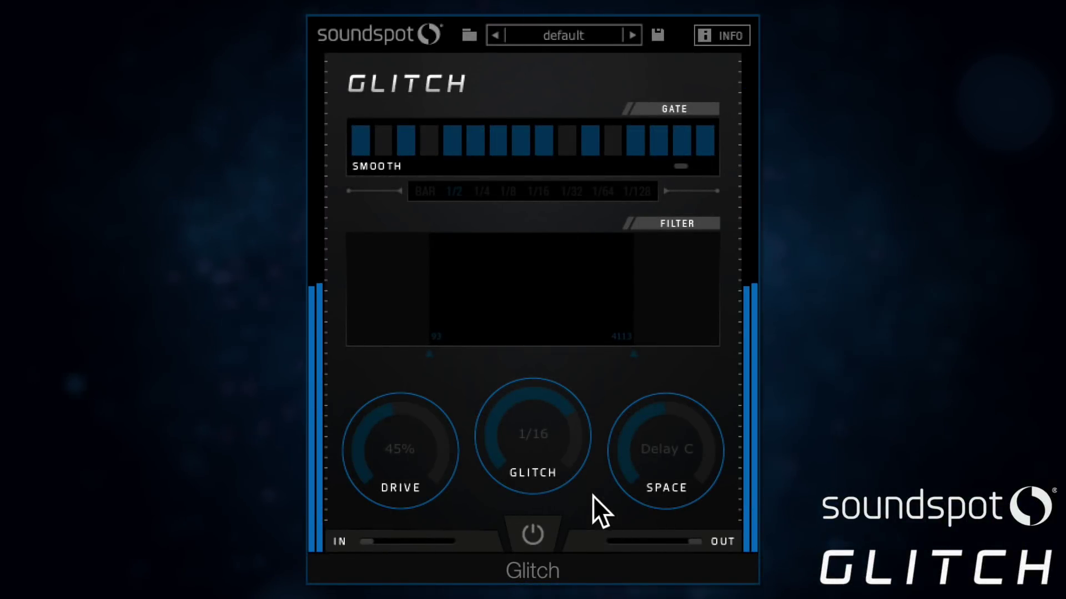
Step: Bypass and re-enable the plugin, try Glitch and Space, then leave neutral defaults with Drive 0%
click(535, 528)
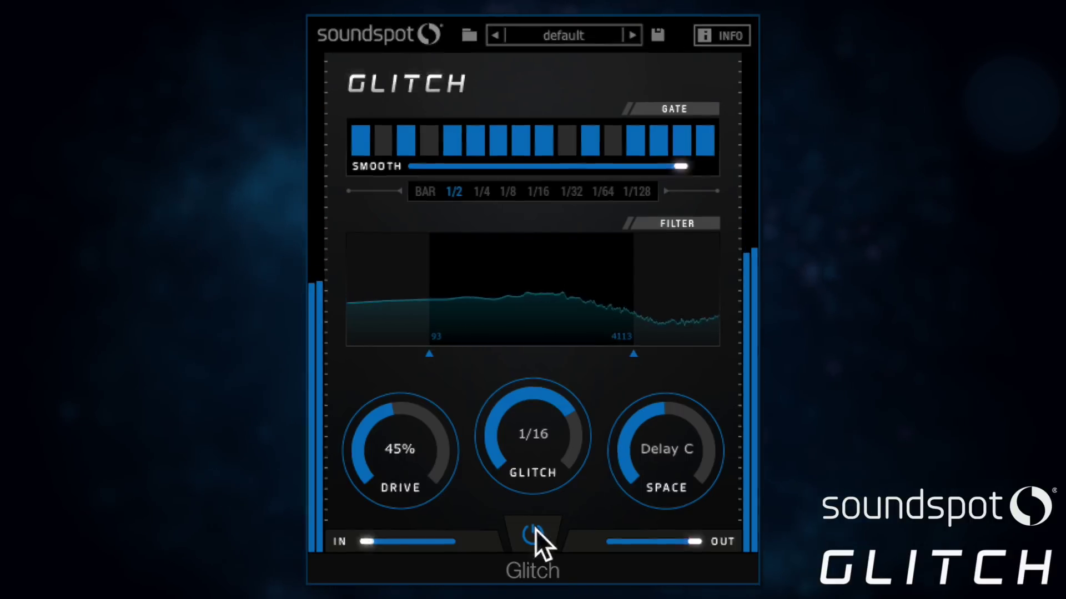
click(533, 534)
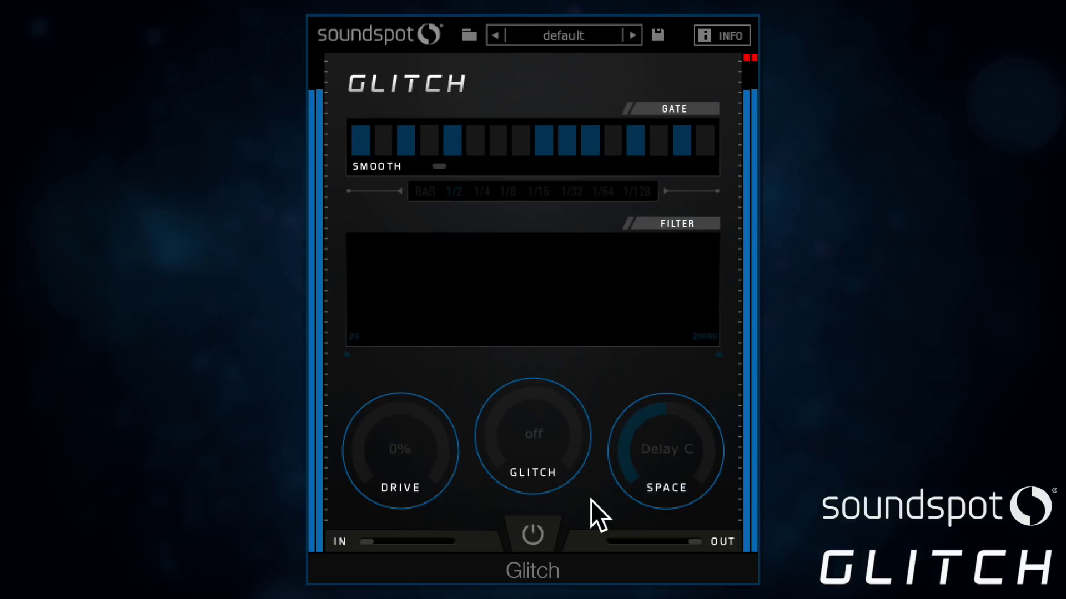
click(539, 532)
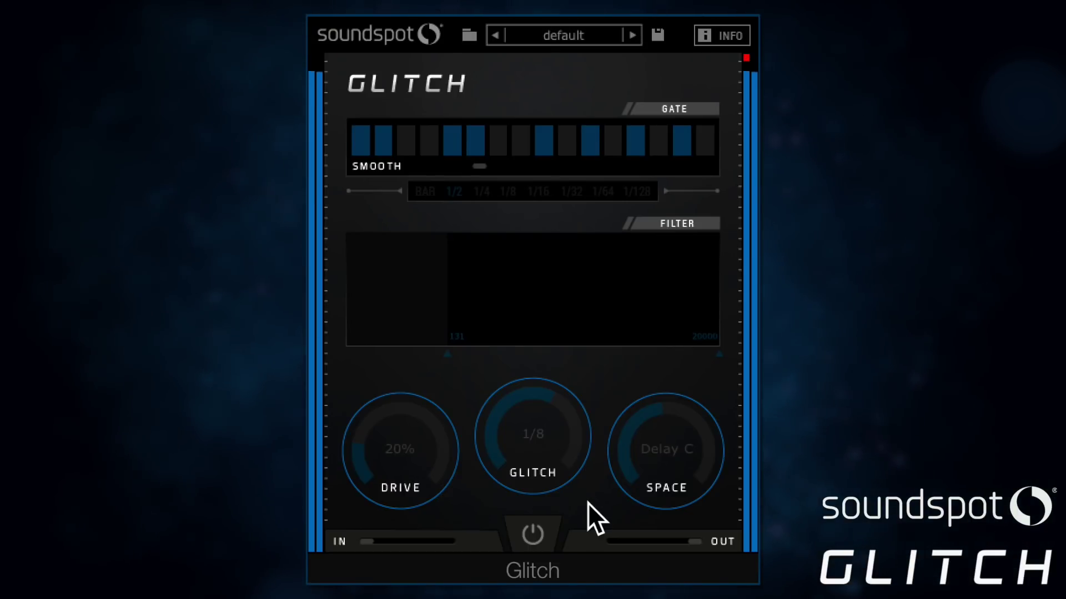
click(534, 532)
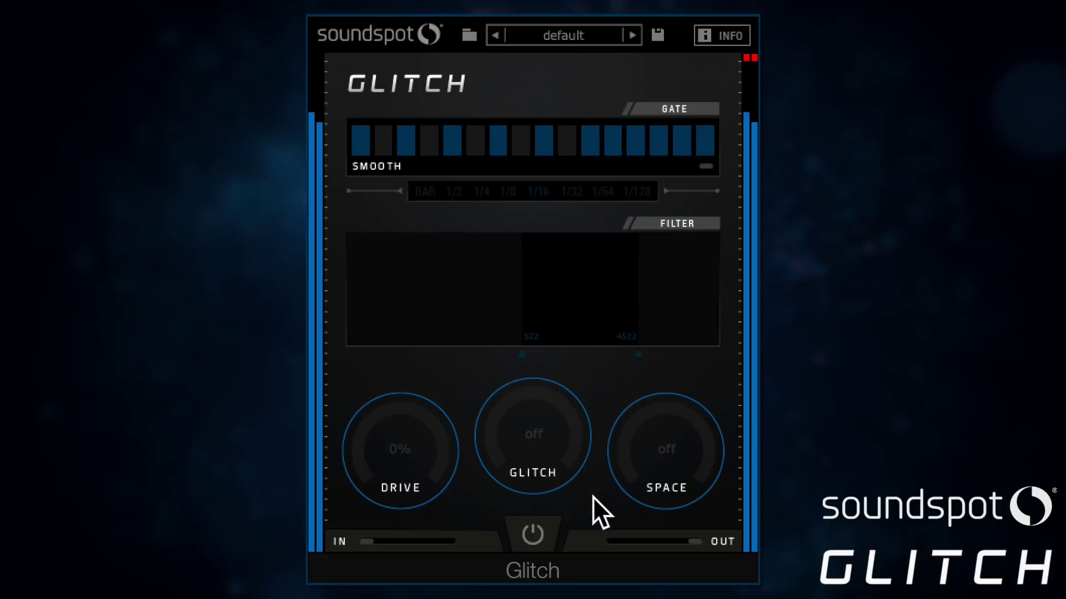
click(534, 531)
drag(522, 467, 488, 70)
drag(643, 402, 642, 219)
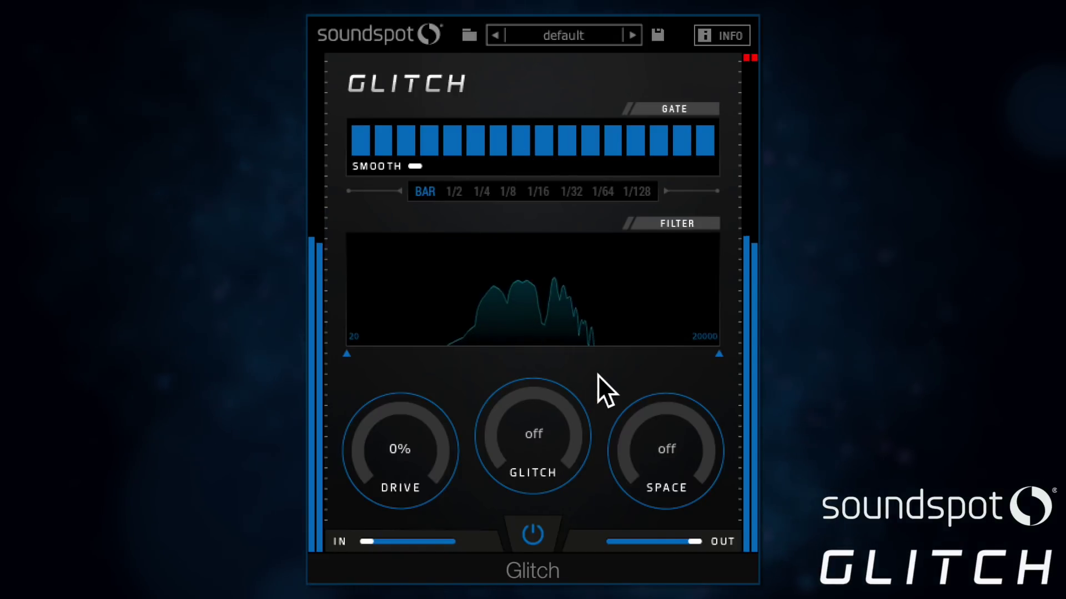
mouse_move(368, 538)
mouse_down()
mouse_move(437, 541)
mouse_move(347, 541)
mouse_up()
drag(695, 541, 722, 541)
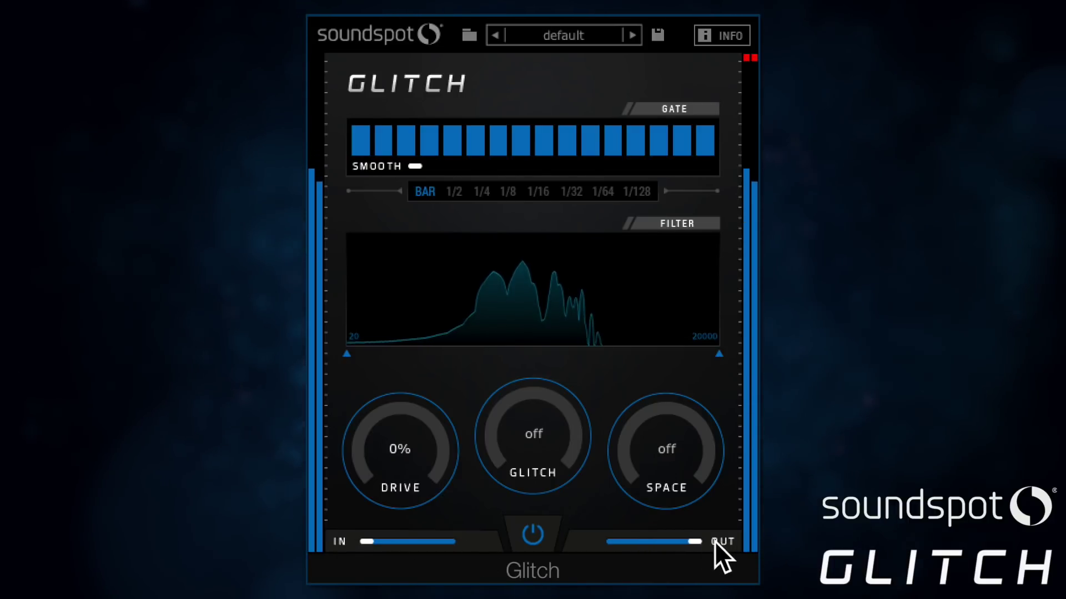
click(531, 536)
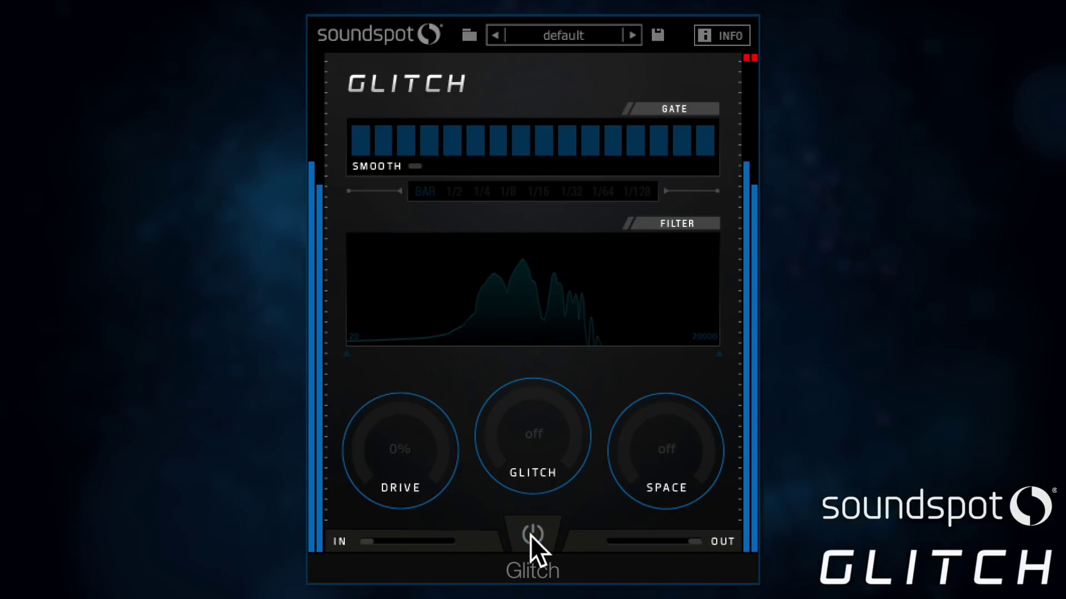
click(530, 536)
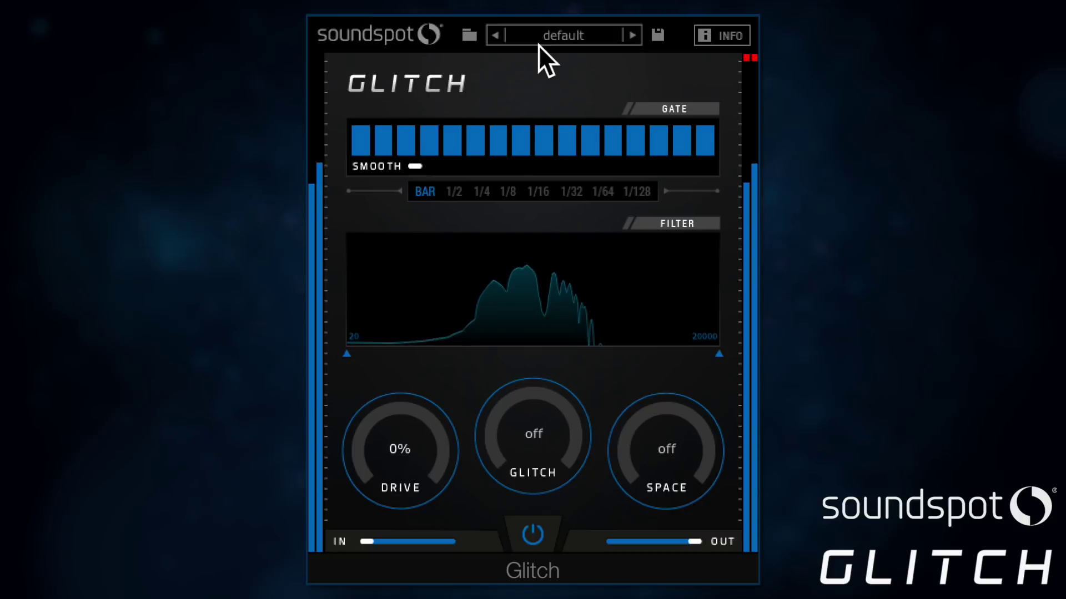
Step: Switch off gate steps 2, 6, 10, 12 and 14
click(382, 141)
click(477, 141)
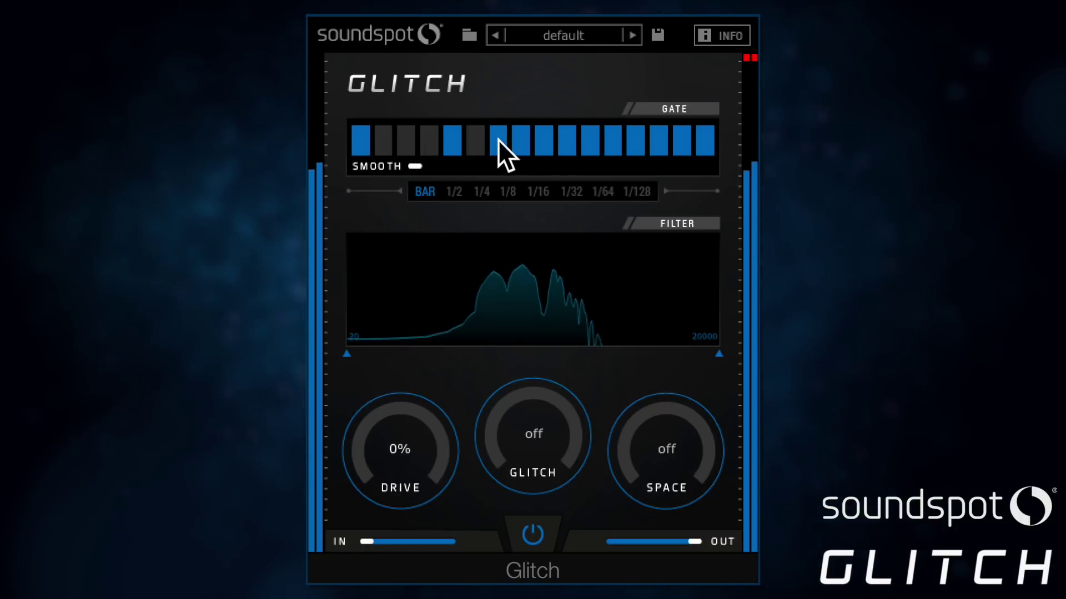
click(571, 140)
click(612, 140)
click(658, 141)
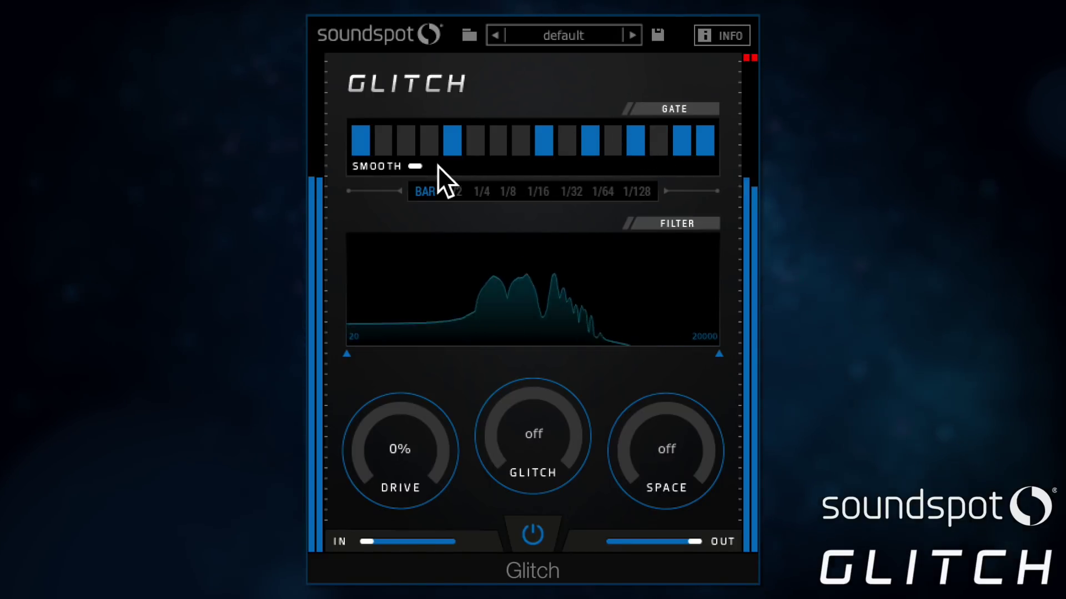
Step: Raise gate smoothing most of the way and, after trying 1/8, 1/128 and 1/4, set the rate to 1/2
drag(418, 165, 570, 167)
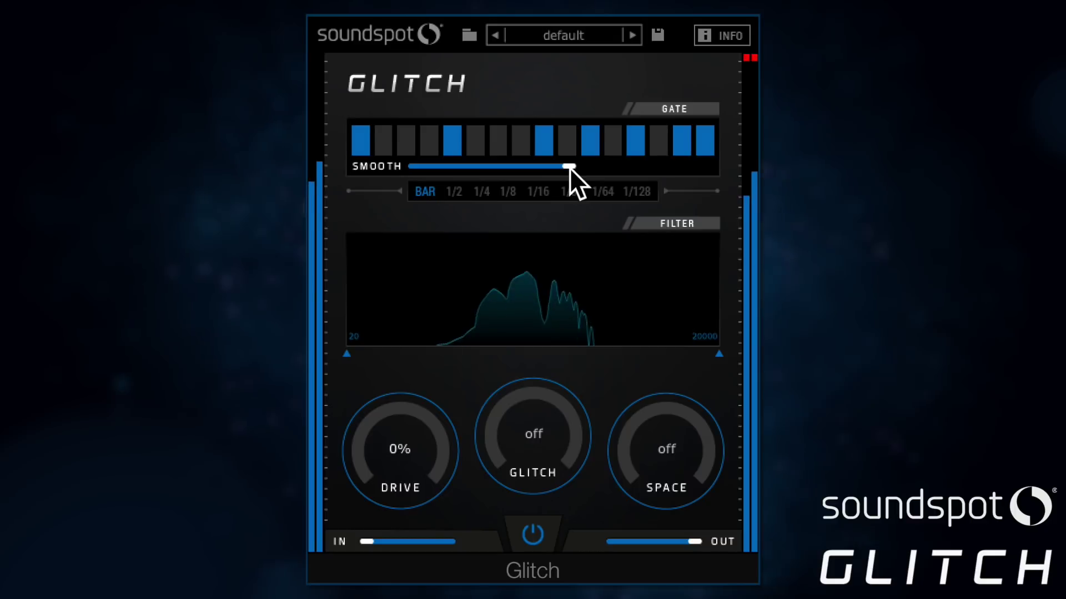
click(454, 191)
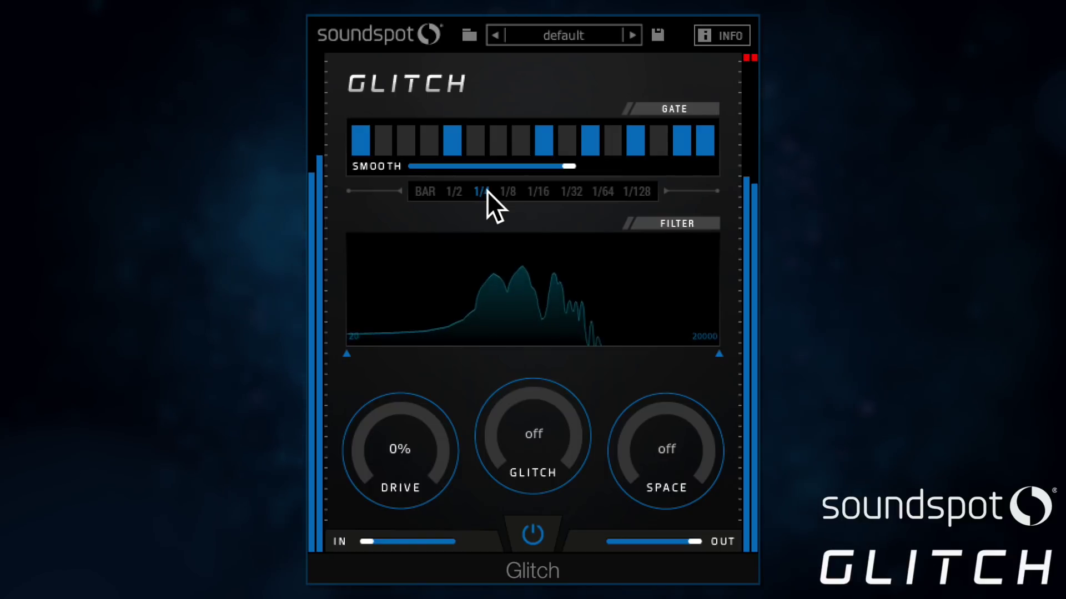
click(512, 192)
click(638, 191)
click(481, 191)
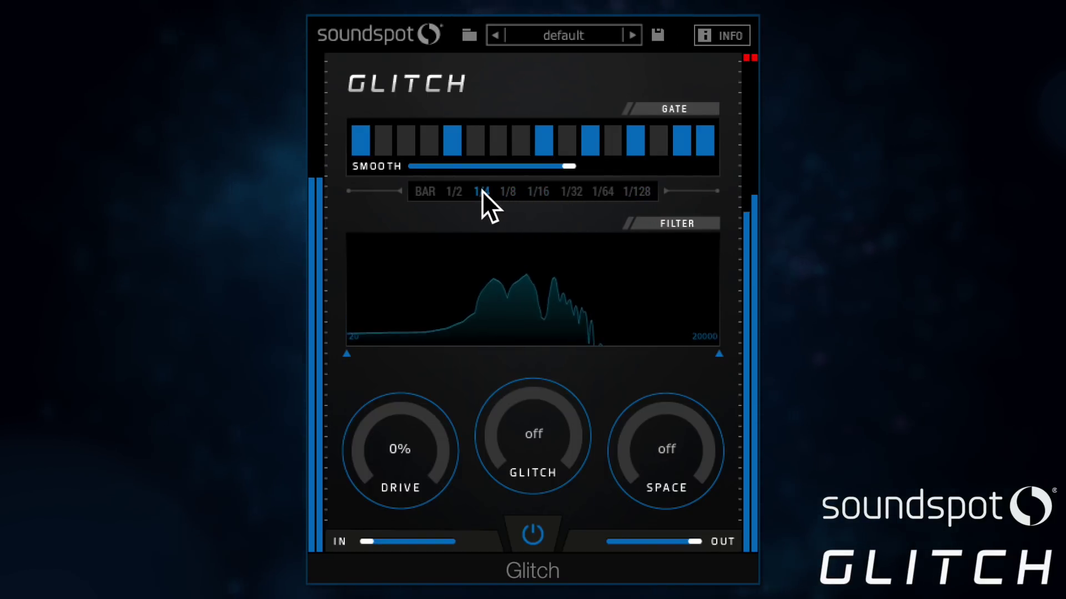
click(452, 192)
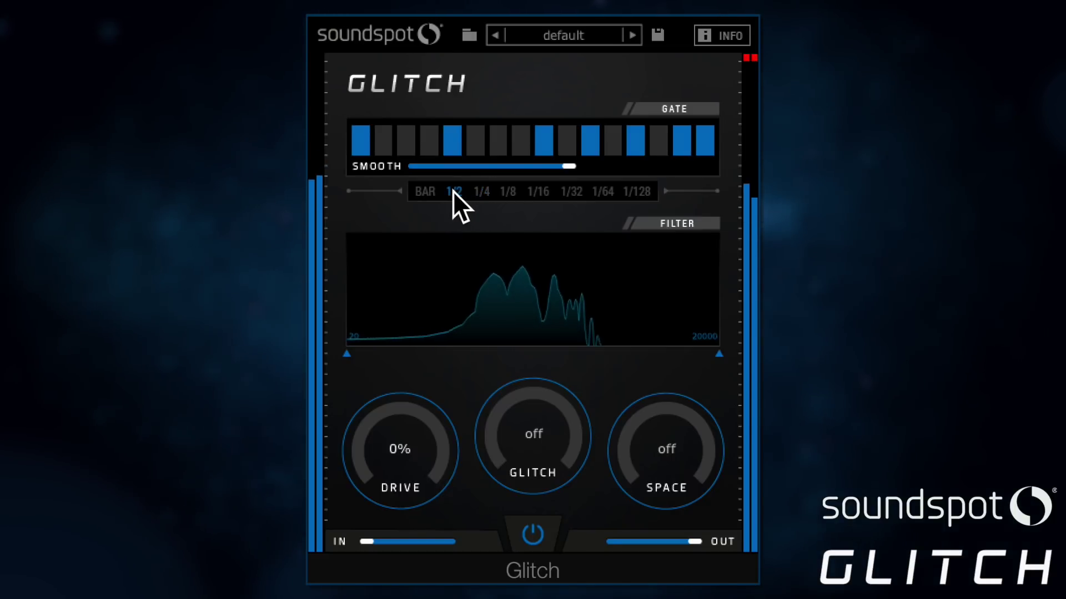
Step: Pull the filter's low-cut and high-cut in to a 477–1761 band and set Drive to 53%
mouse_move(347, 354)
mouse_down()
mouse_move(577, 349)
mouse_move(401, 351)
mouse_up()
mouse_move(718, 354)
mouse_down()
mouse_move(458, 356)
mouse_move(587, 355)
mouse_up()
drag(400, 353, 517, 350)
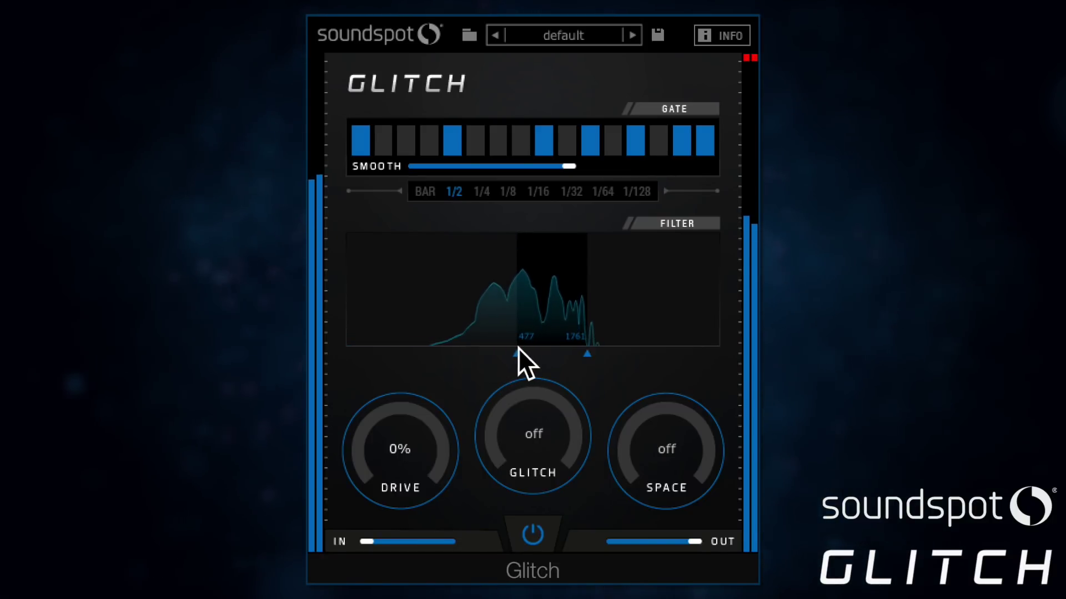
drag(437, 432, 383, 222)
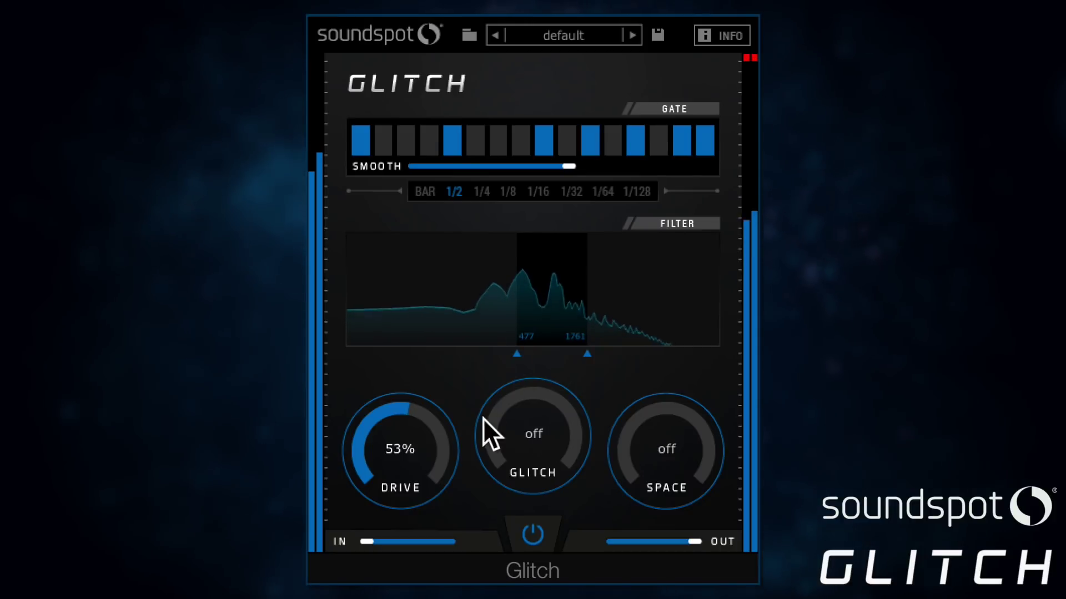
Step: Turn Glitch on and raise it to 1/4, then step Space up through Delay D to Delay F
drag(548, 467, 531, 385)
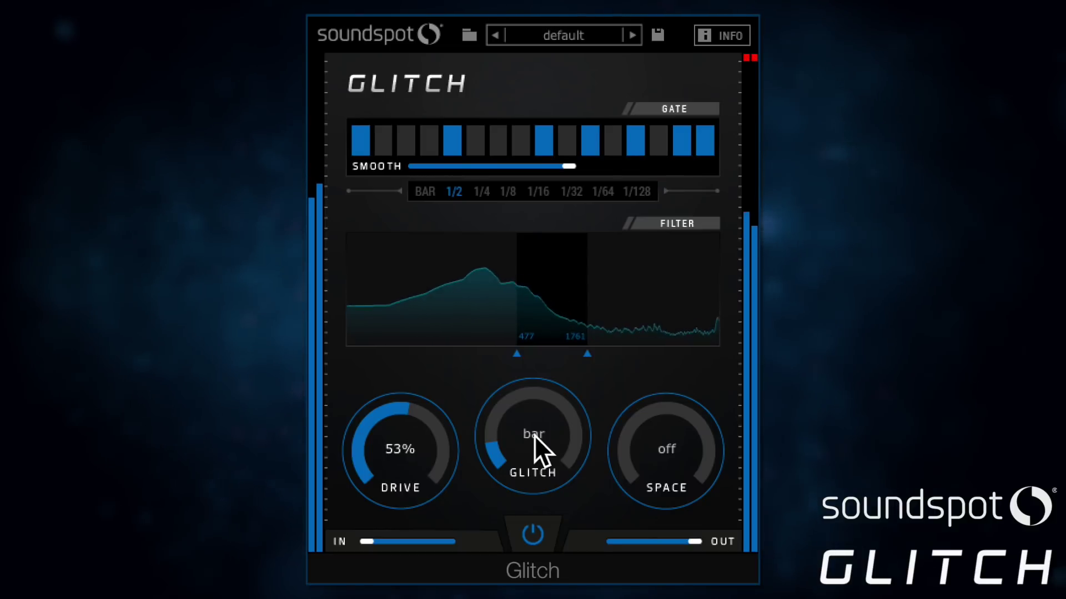
drag(534, 422, 514, 269)
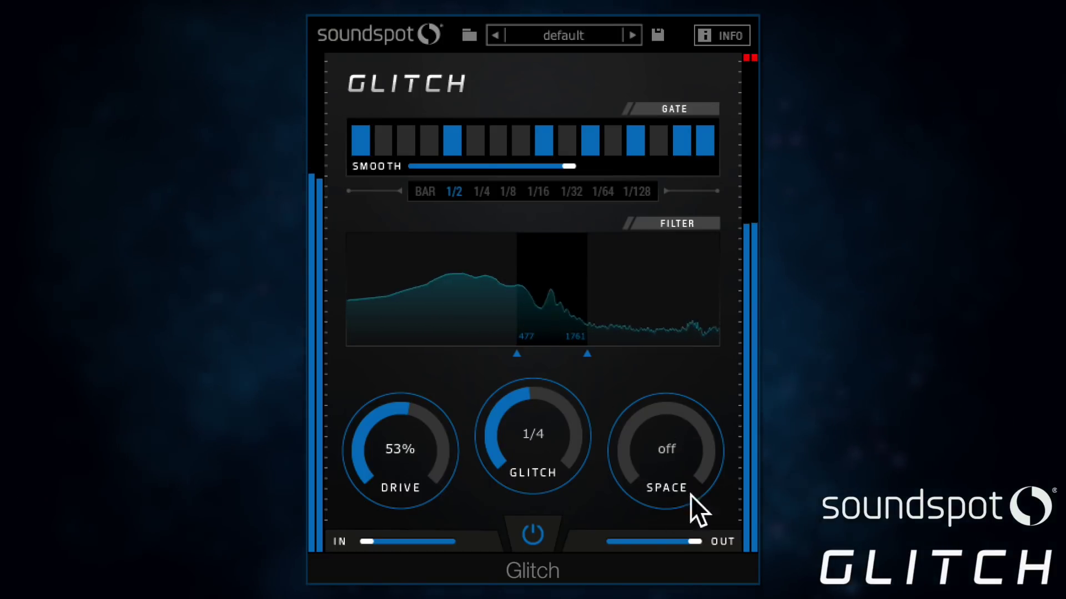
drag(654, 458, 641, 199)
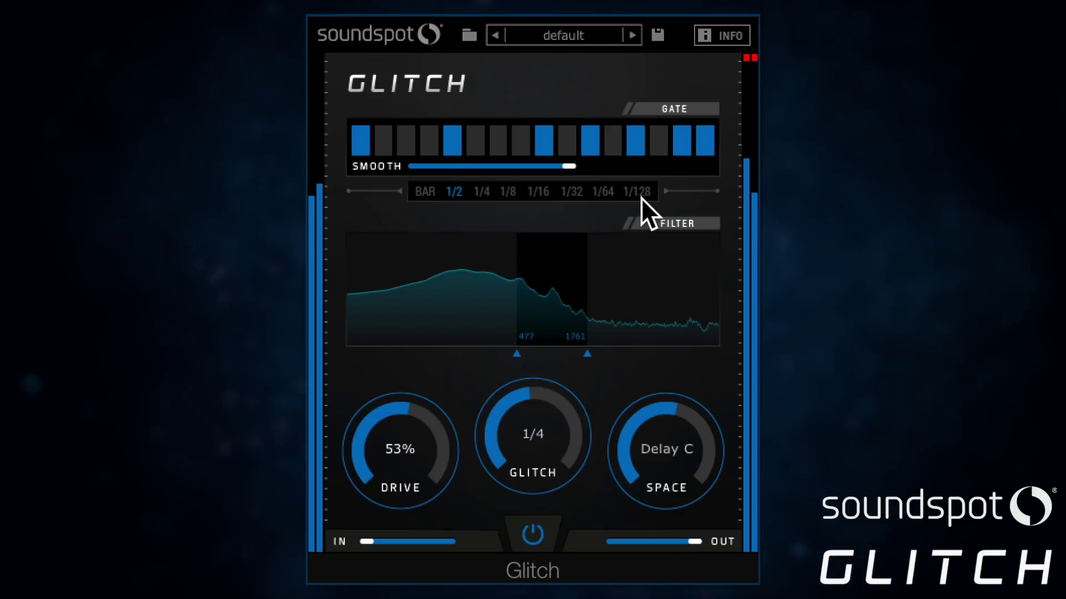
drag(656, 457, 654, 362)
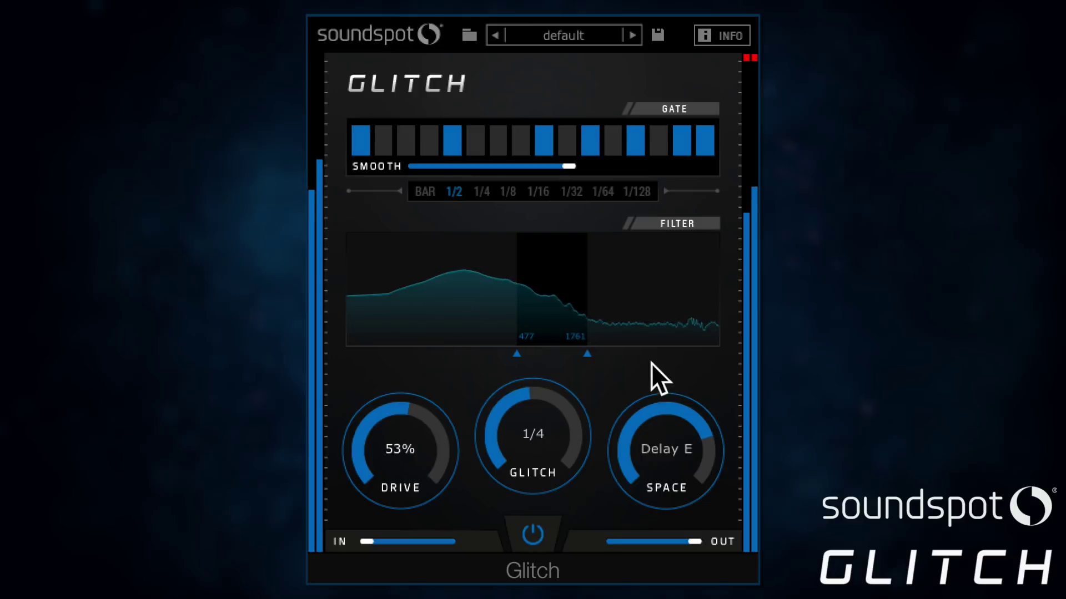
drag(653, 429, 652, 339)
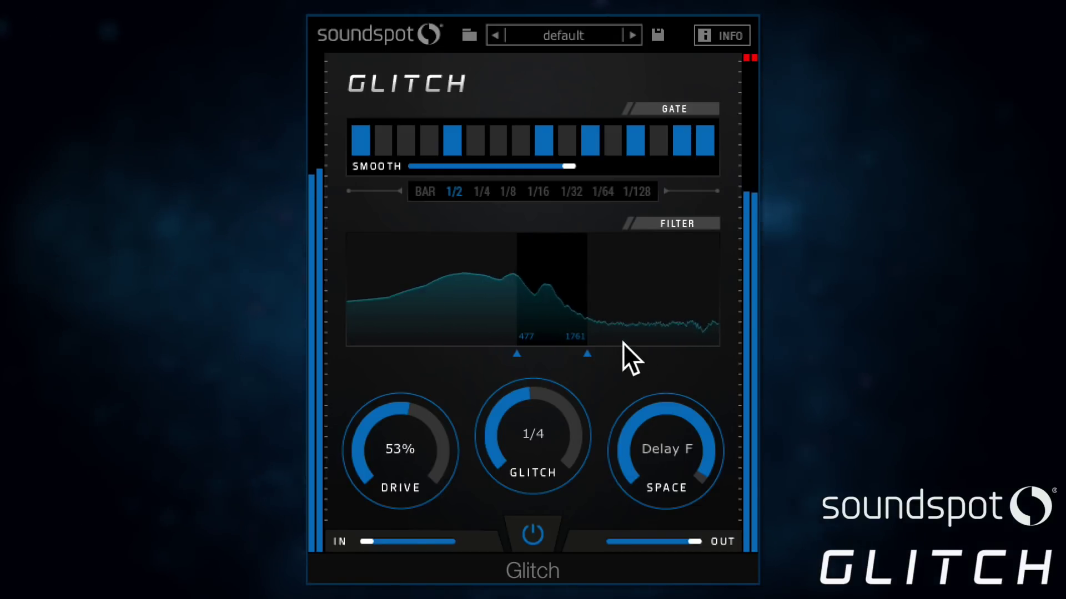
Step: Lower the filter band to 129–420 and push Glitch up to 1/64
drag(511, 353, 442, 353)
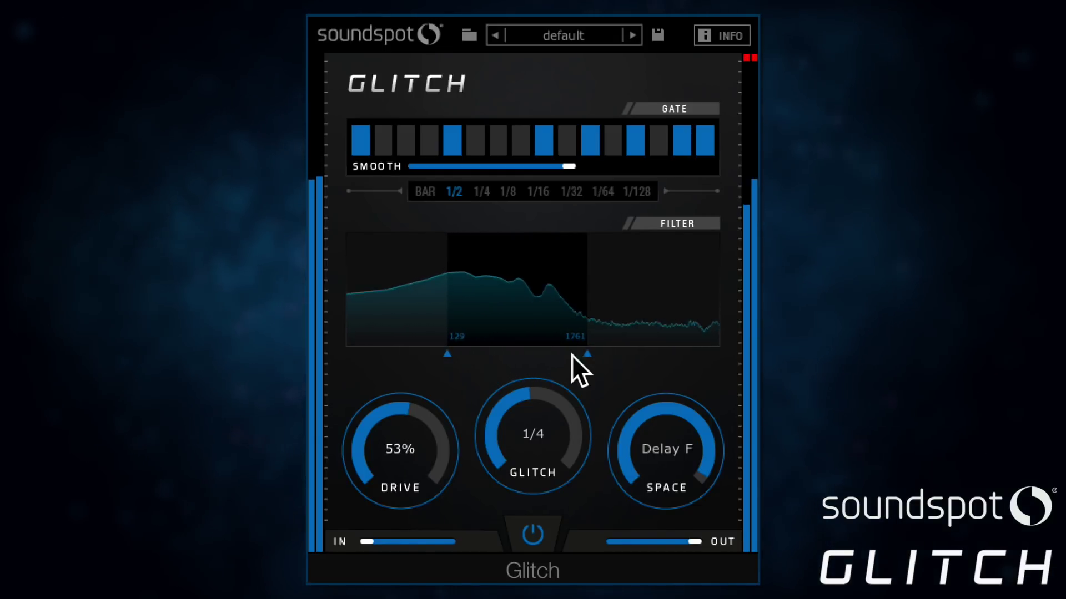
drag(586, 353, 508, 354)
drag(545, 457, 485, 159)
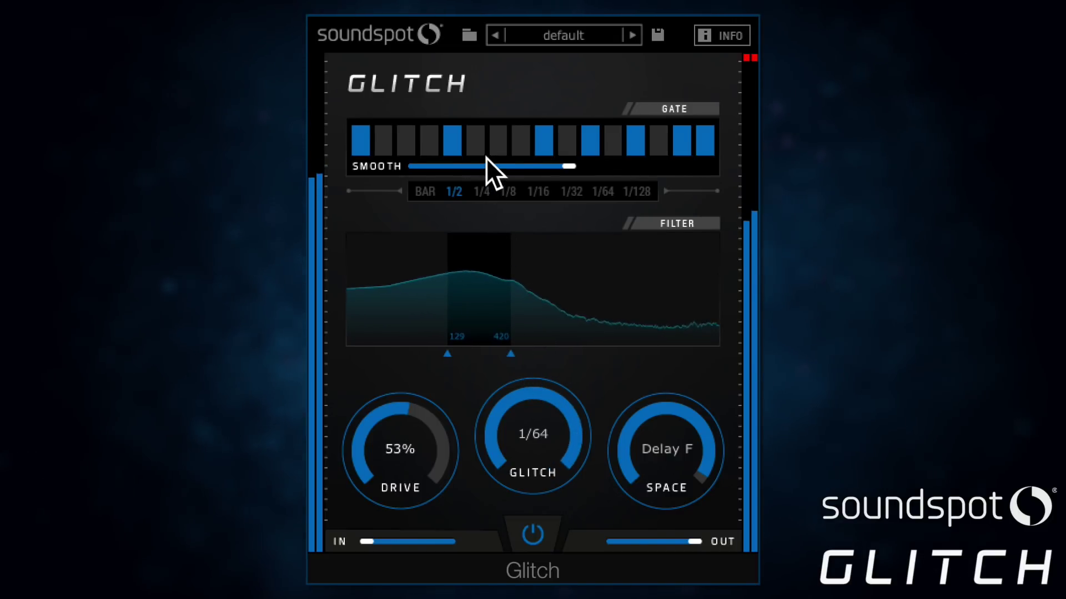
Step: Turn gate steps 3 and 7 on and the last step off, set the rate to 1/8, and reduce smoothing
click(405, 140)
click(499, 140)
click(705, 135)
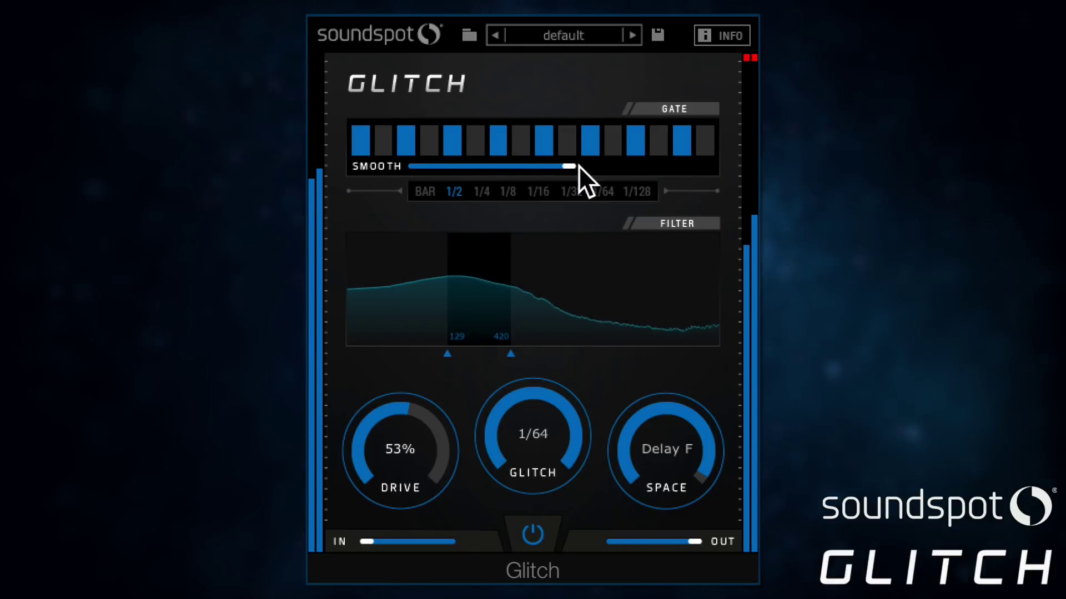
click(535, 186)
drag(567, 162, 460, 164)
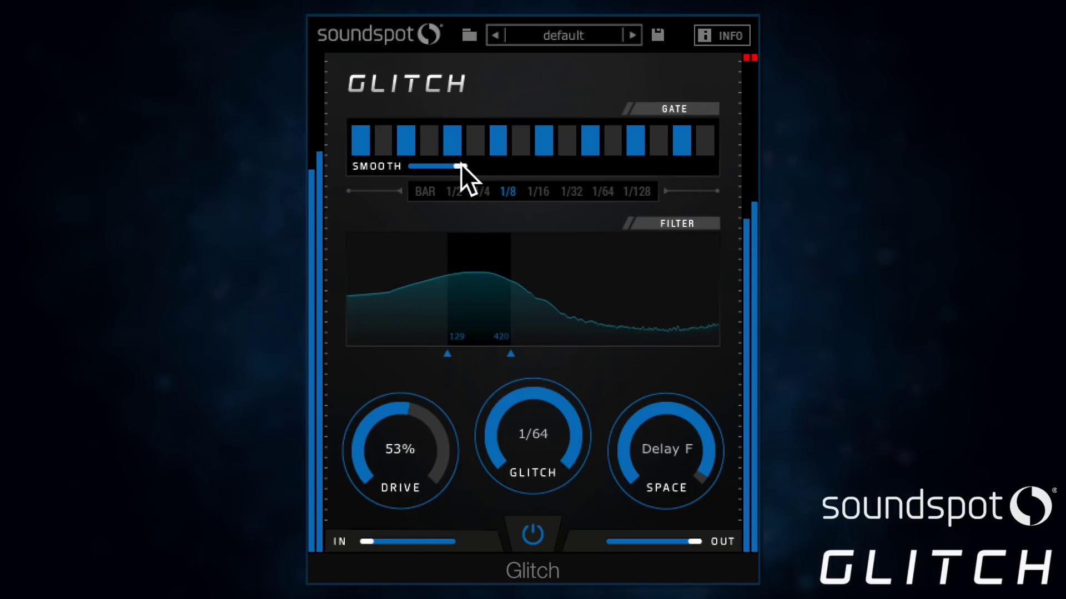
mouse_move(510, 353)
mouse_down()
mouse_move(699, 351)
mouse_move(518, 344)
mouse_up()
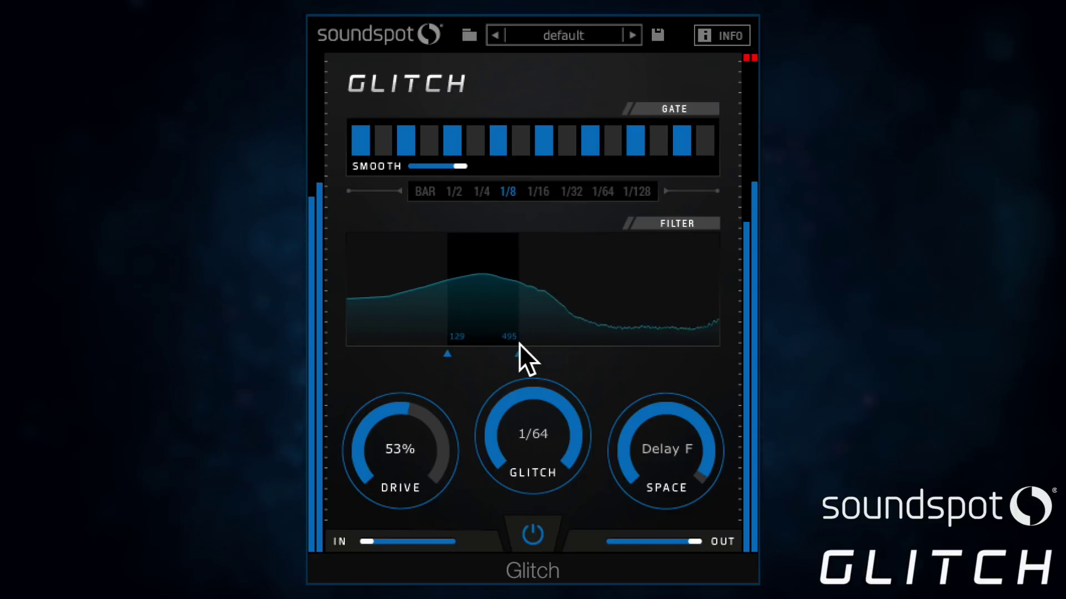
Step: Set the high-cut to 495, Space to Delay D, Glitch to 1/16 and Drive to 83%
drag(646, 435, 655, 551)
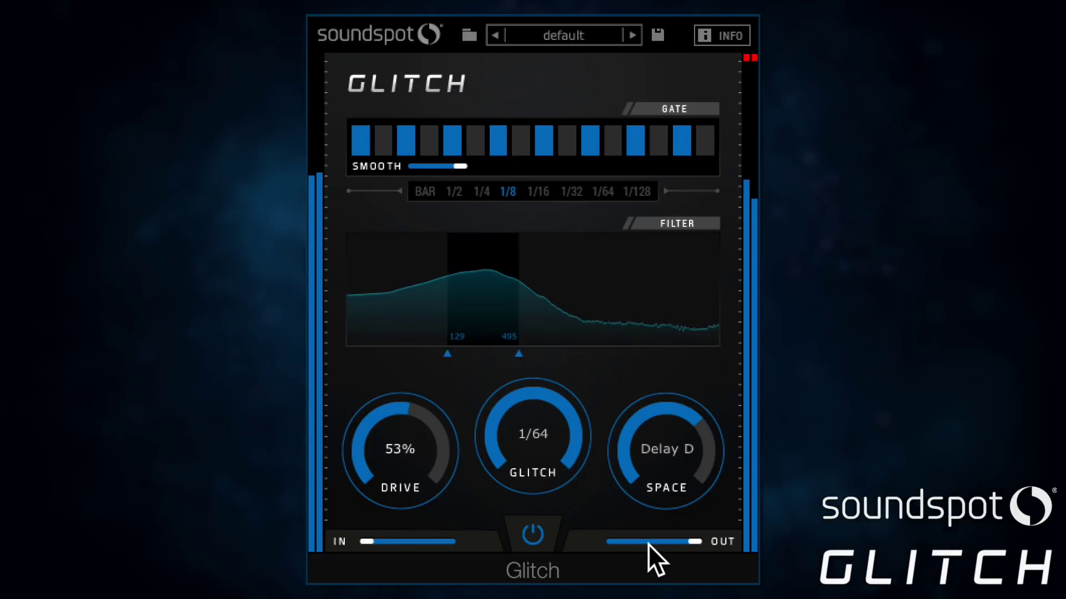
drag(545, 437, 542, 566)
drag(420, 455, 393, 313)
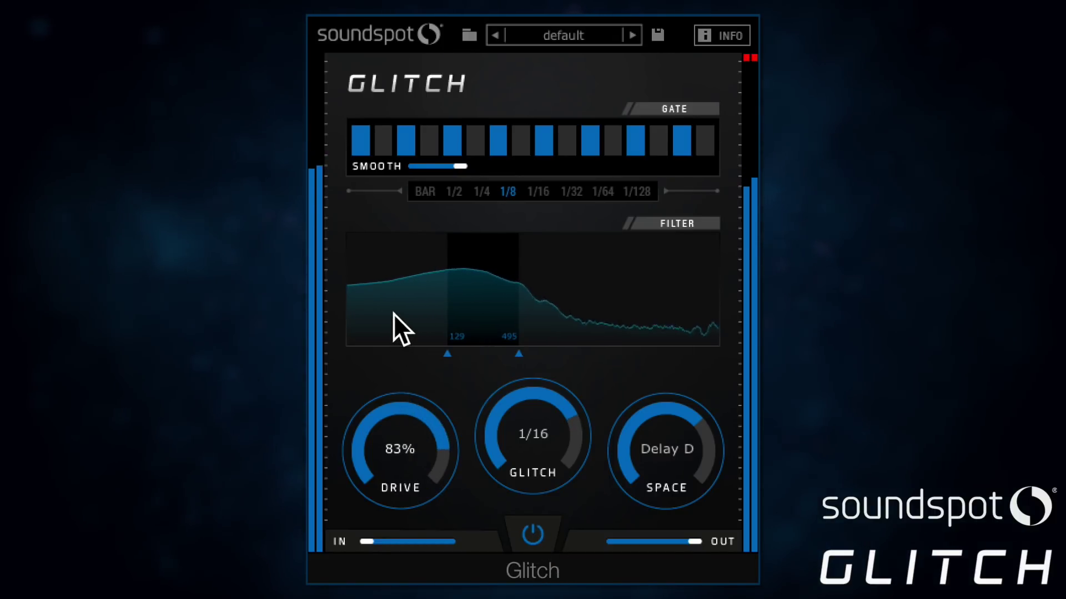